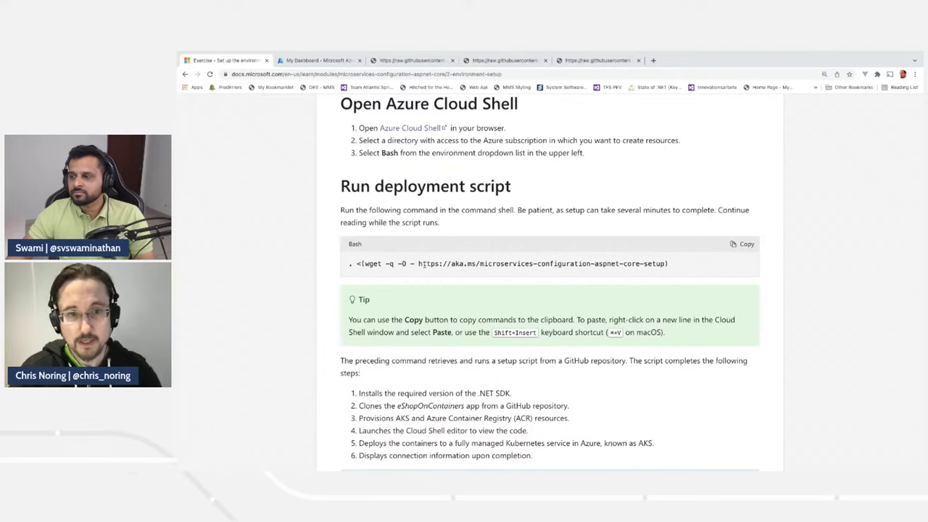
# Step: Select the aka.ms setup link, read the raw setup.sh script, then view initenvironment.sh
pyautogui.moveTo(418, 264); pyautogui.dragTo(489, 264)
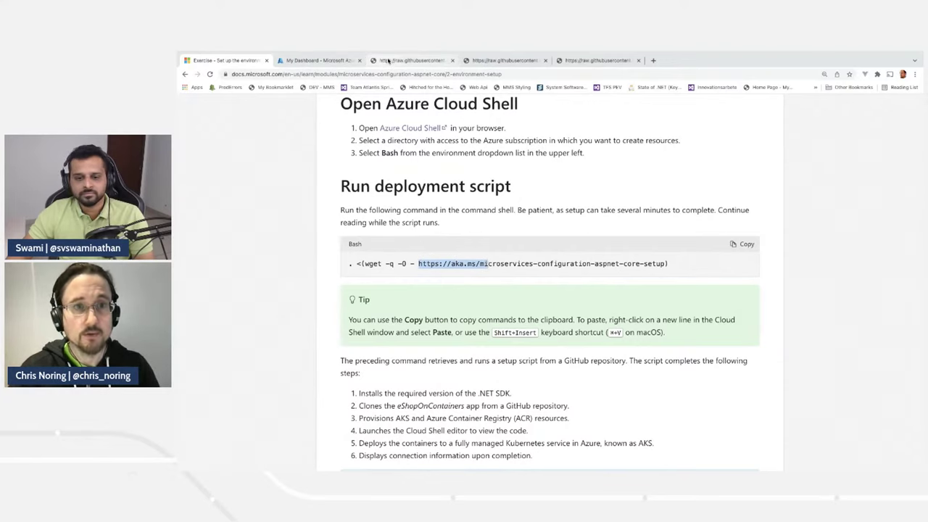
pyautogui.click(388, 61)
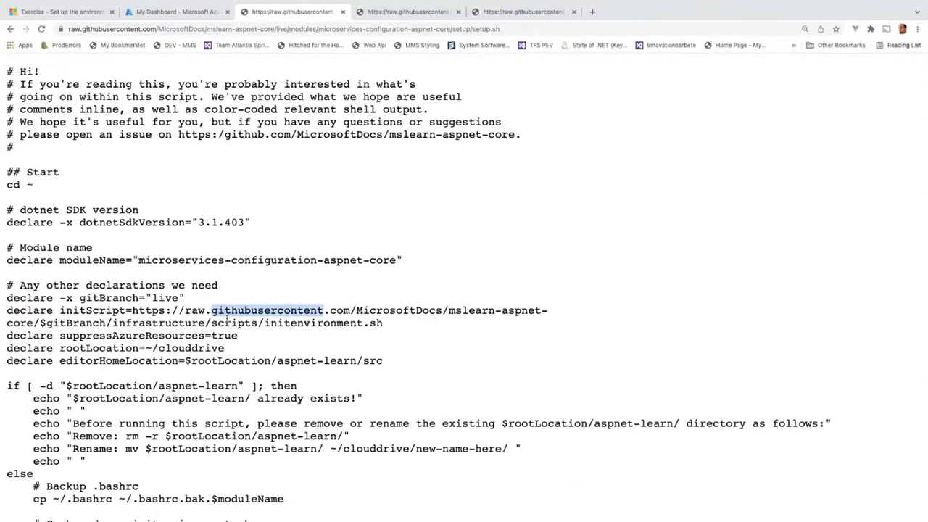
pyautogui.scroll(-2, 360, 308)
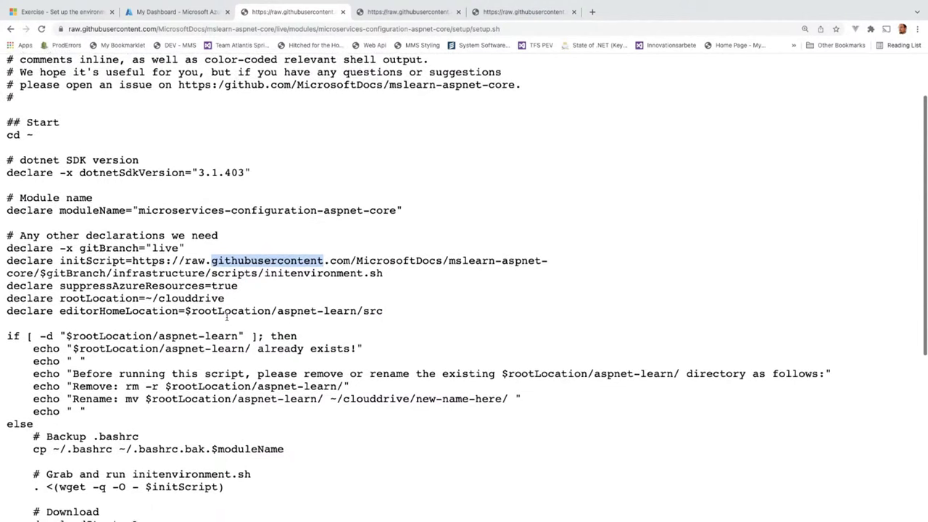
pyautogui.scroll(-2, 227, 316)
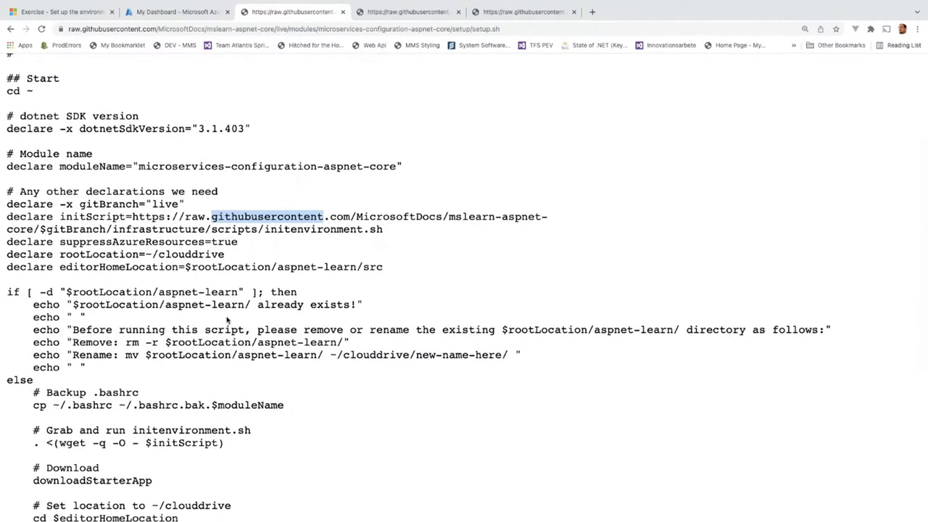
pyautogui.scroll(-5, 227, 320)
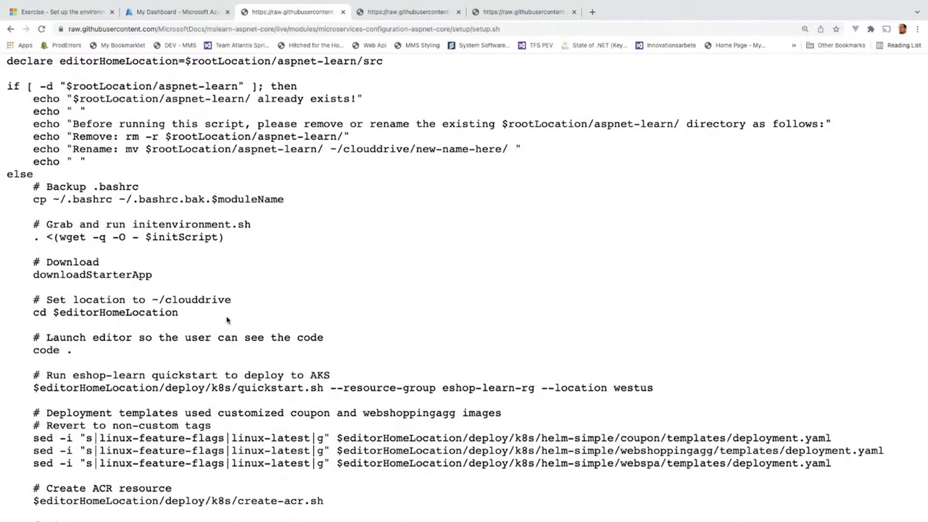
pyautogui.scroll(-2, 227, 320)
pyautogui.scroll(8, 227, 319)
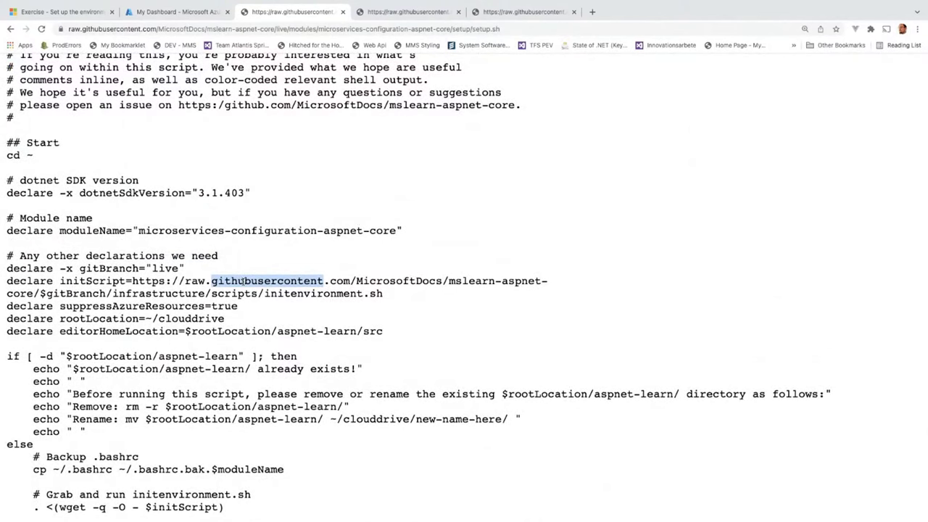
pyautogui.click(392, 12)
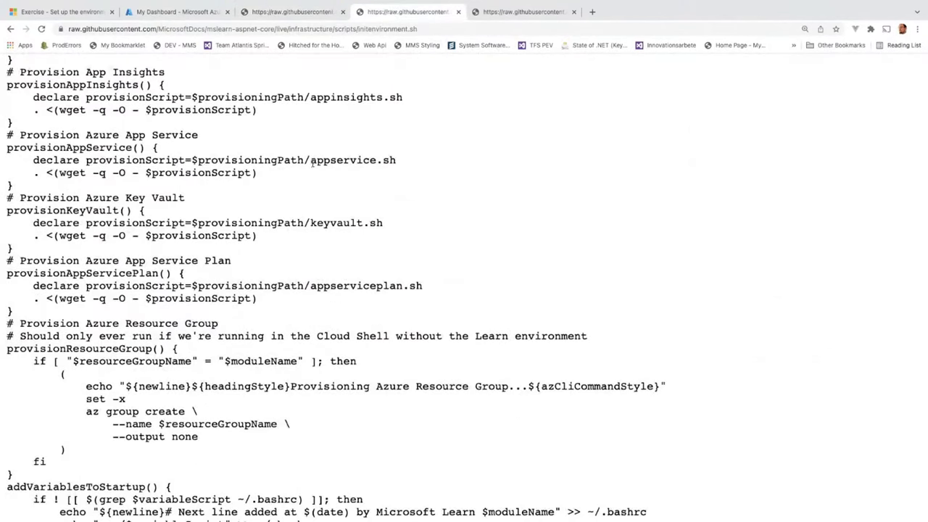
pyautogui.scroll(1, 317, 204)
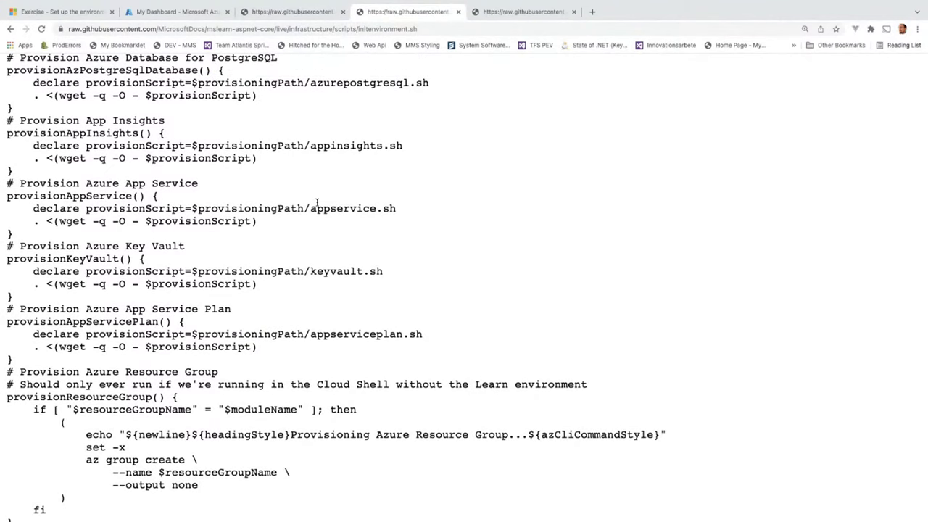
pyautogui.scroll(3, 324, 254)
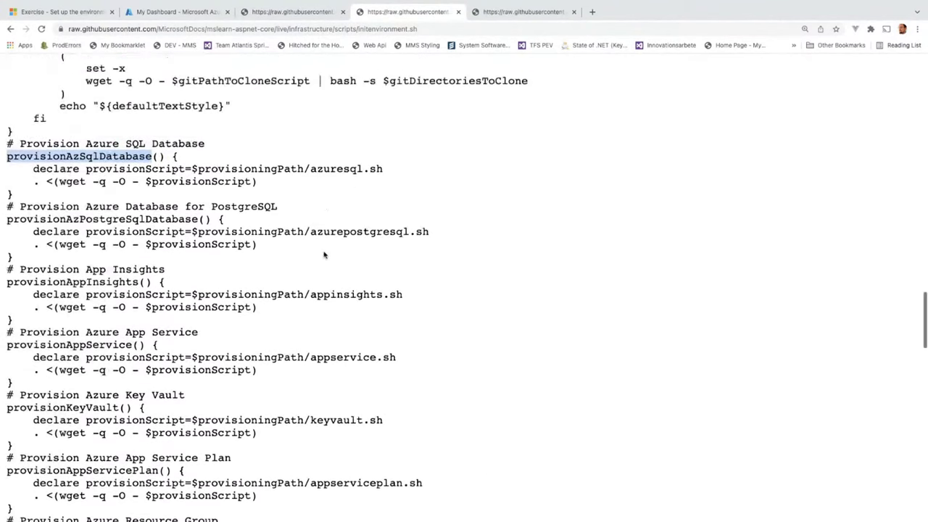
pyautogui.scroll(2, 325, 255)
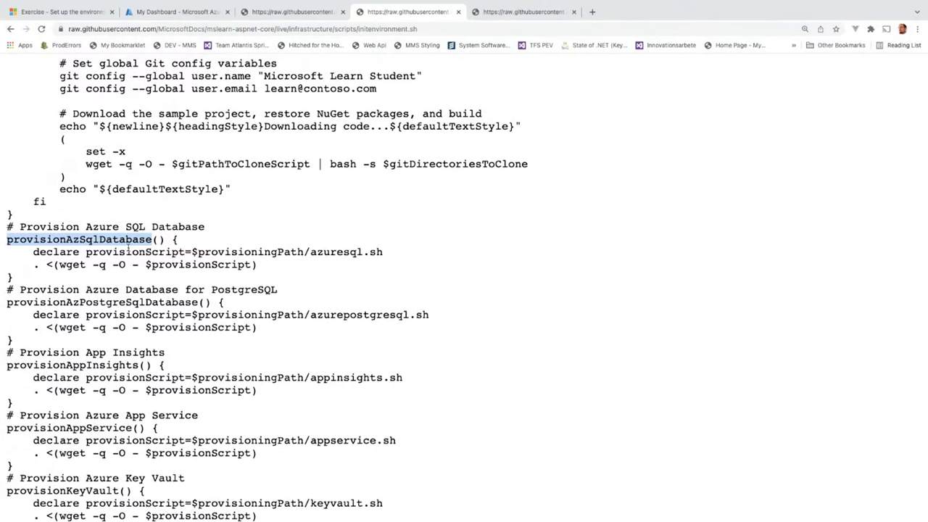
pyautogui.scroll(-1, 154, 288)
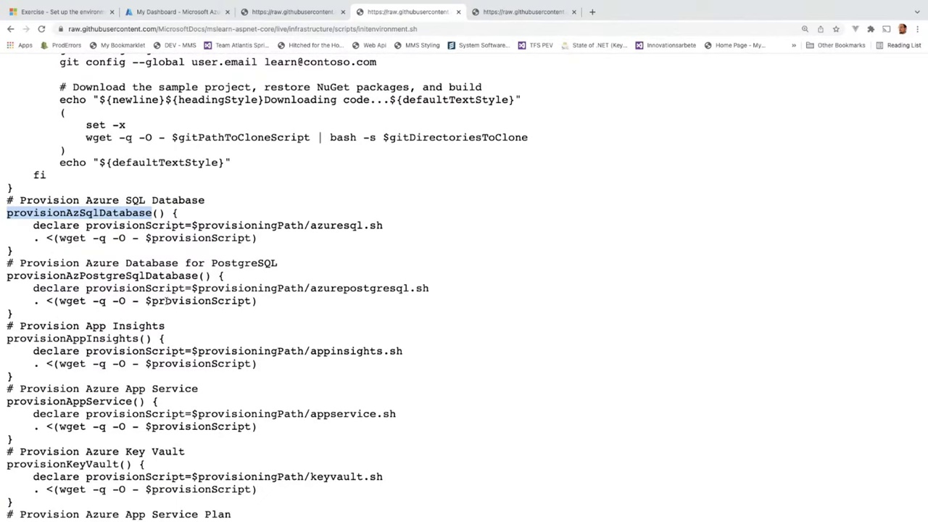
pyautogui.scroll(-2, 166, 301)
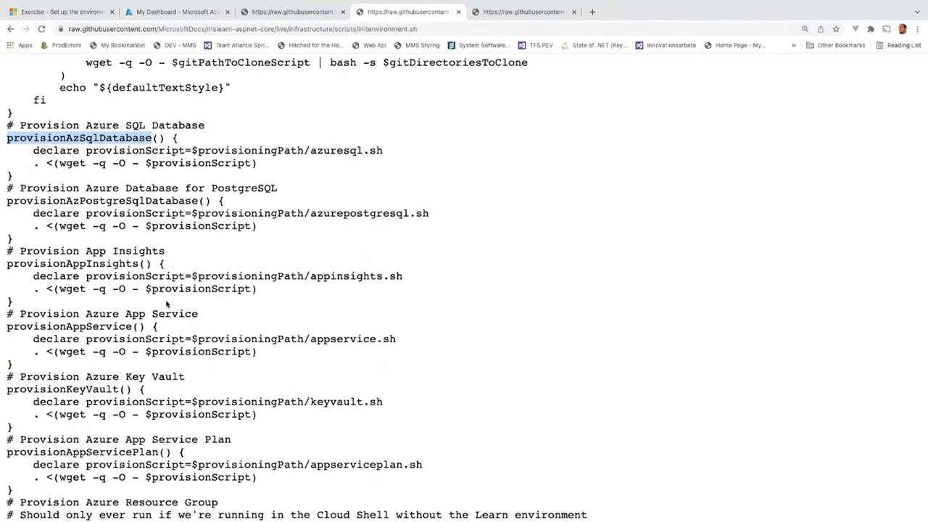
pyautogui.scroll(-2, 167, 303)
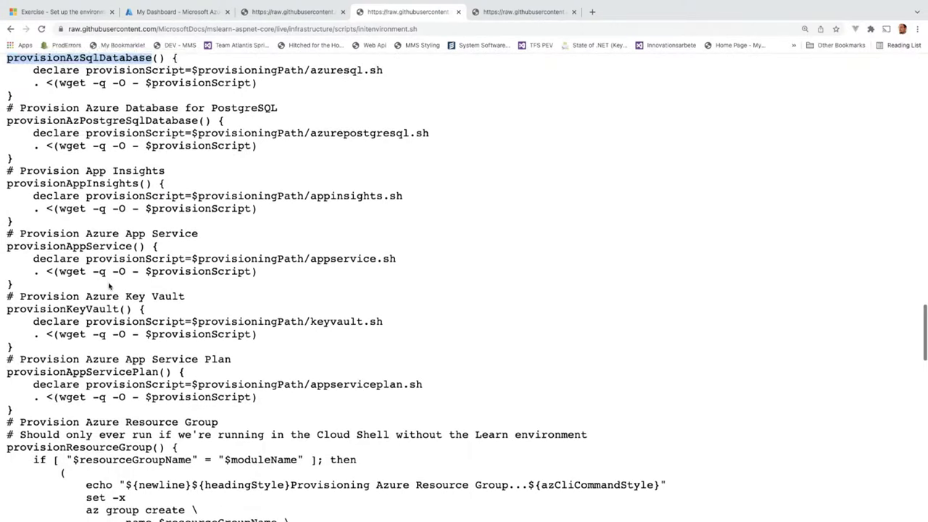
pyautogui.scroll(-1, 109, 287)
pyautogui.scroll(-2, 97, 299)
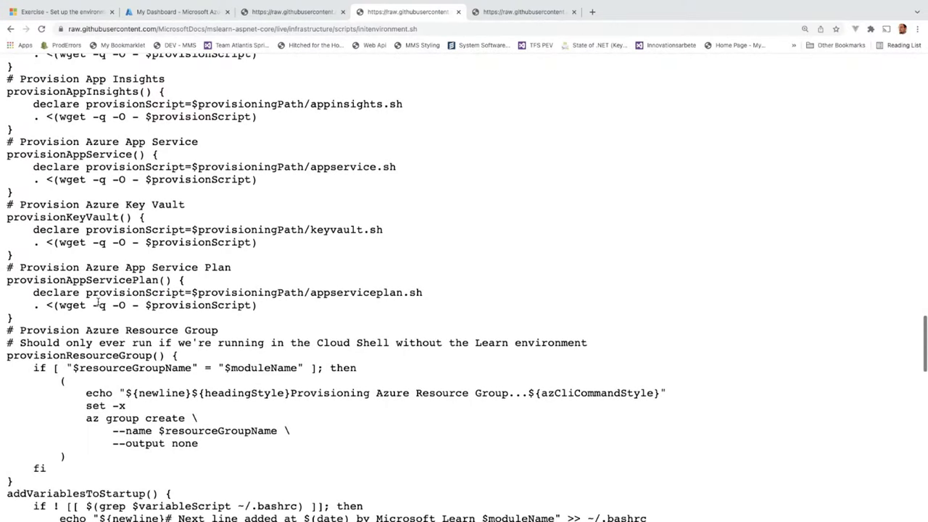
pyautogui.scroll(-4, 114, 342)
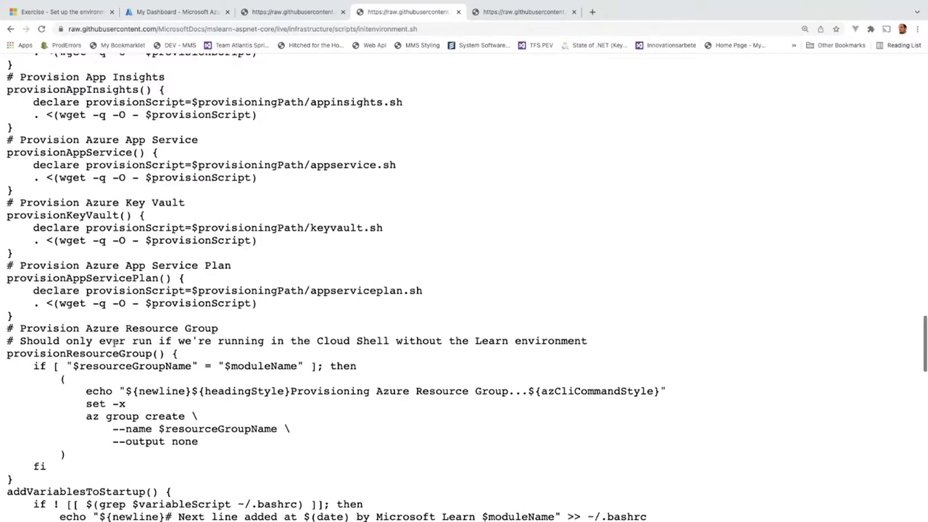
pyautogui.scroll(-1, 114, 342)
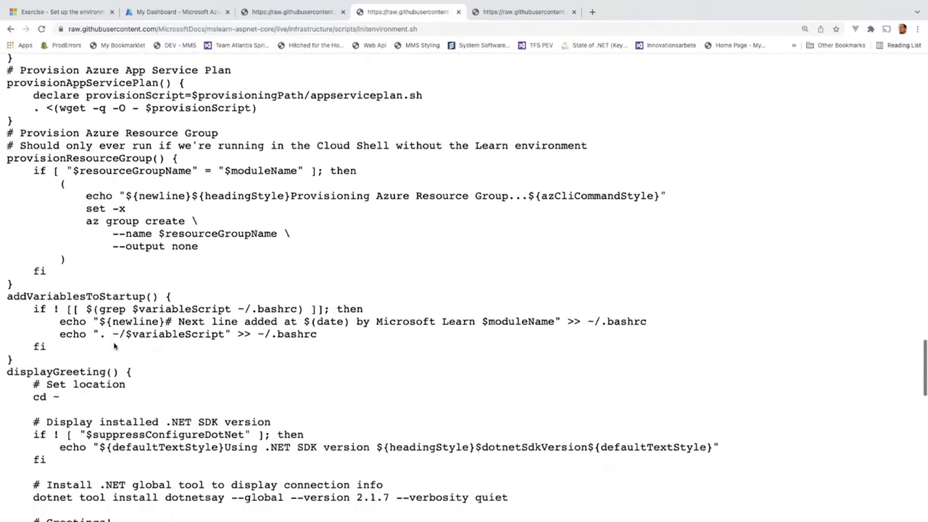
pyautogui.scroll(-10, 113, 345)
pyautogui.scroll(-12, 114, 346)
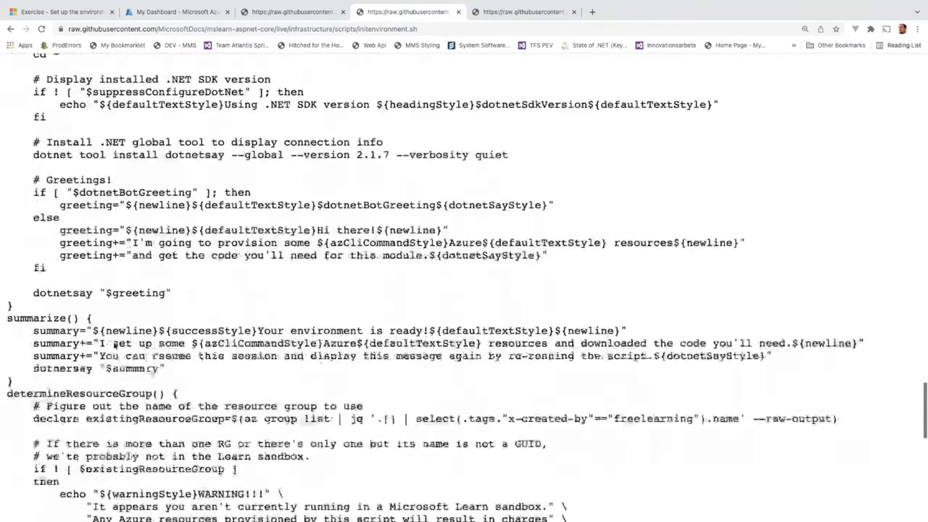
pyautogui.scroll(20, 114, 346)
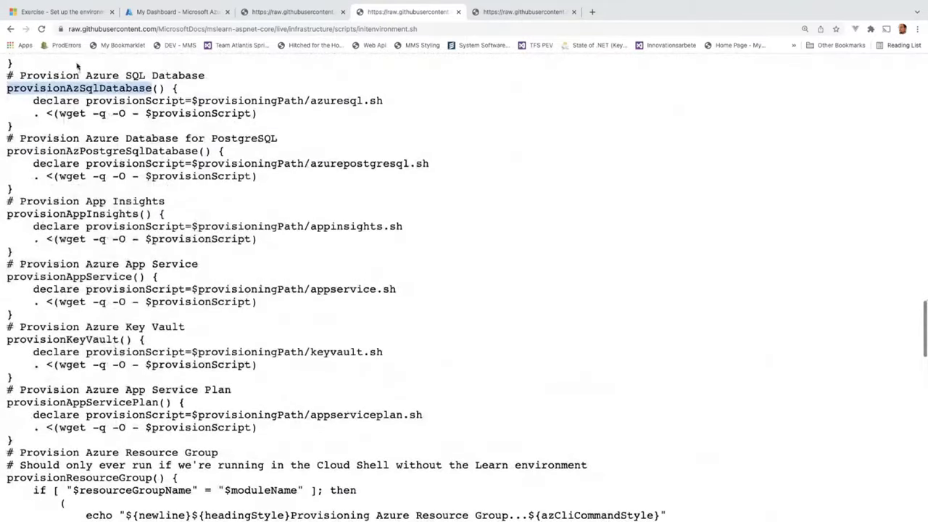
pyautogui.click(61, 13)
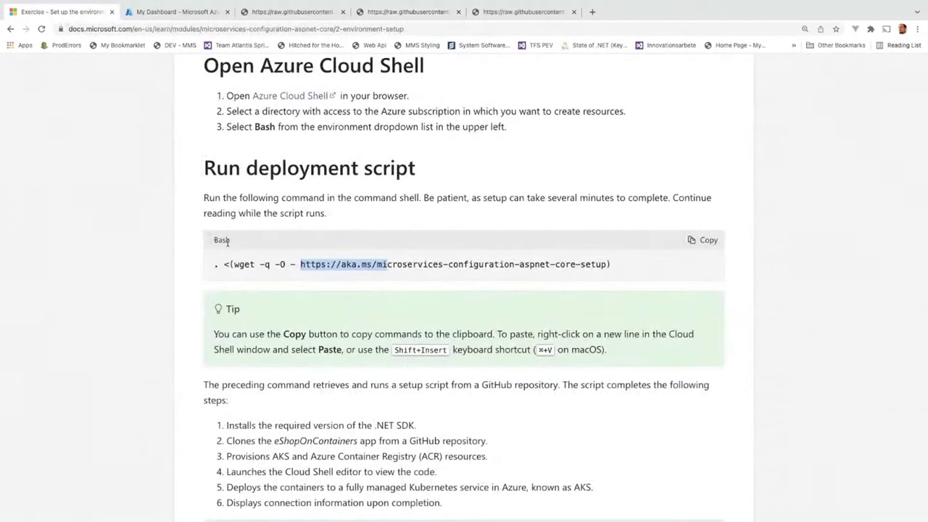
# Step: Scroll the setup exercise page past the Bash code block to the Important note and diagram
pyautogui.scroll(-1, 229, 248)
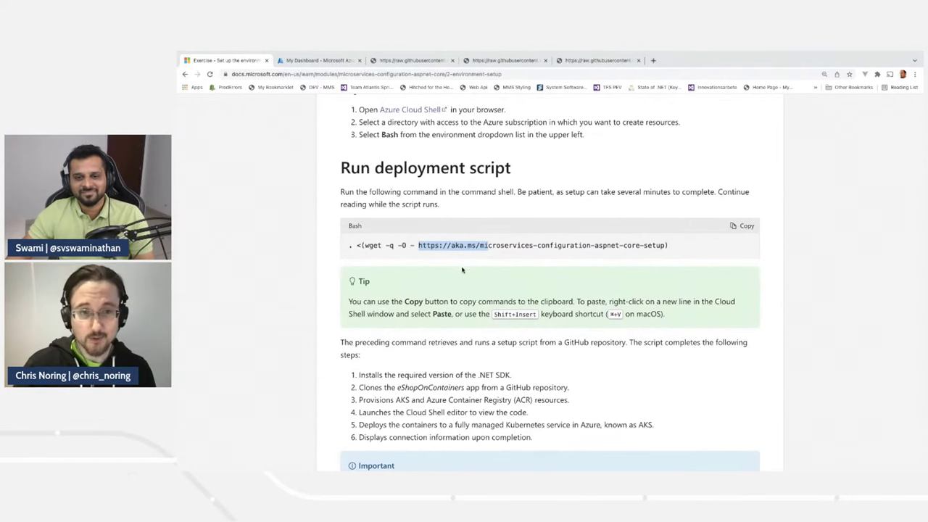
pyautogui.scroll(-3, 452, 290)
pyautogui.scroll(-3, 452, 290)
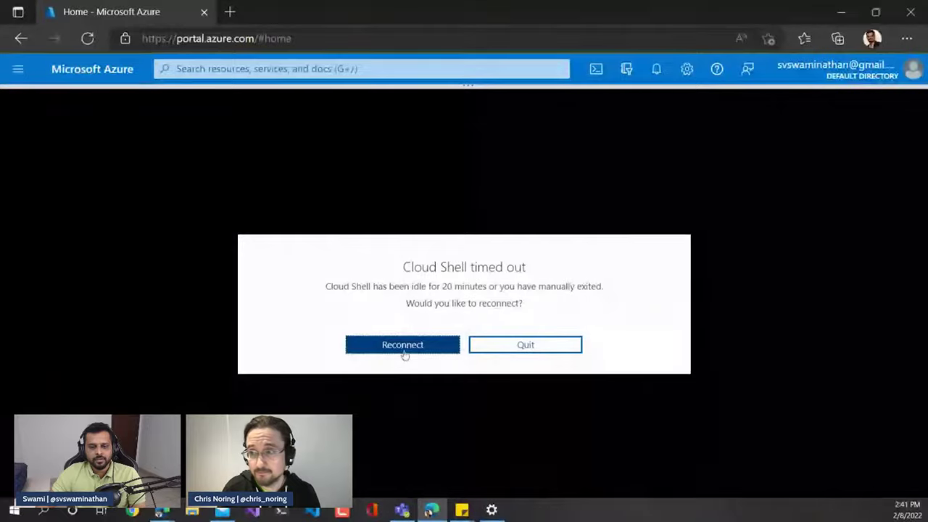
# Step: Reconnect the Cloud Shell session, enlarge the editor pane, and toggle the src folder
pyautogui.click(403, 351)
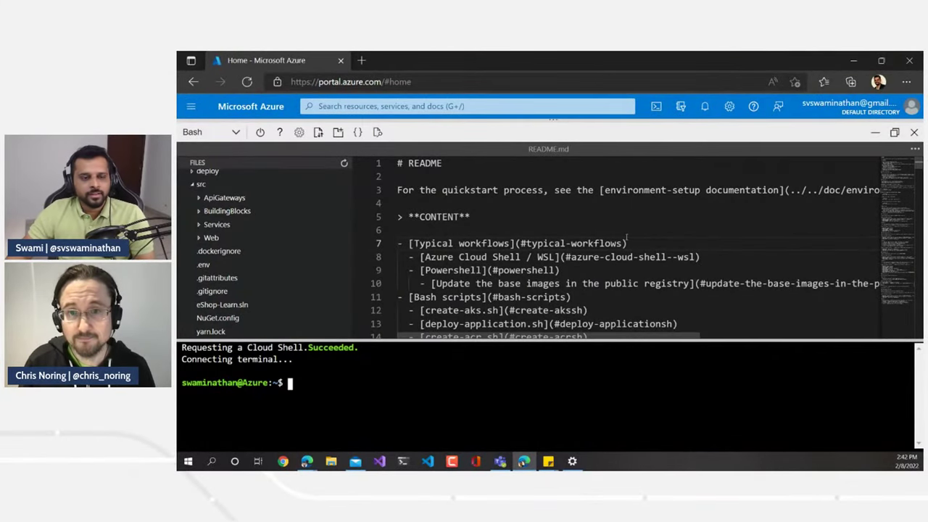
pyautogui.moveTo(580, 341); pyautogui.dragTo(580, 393)
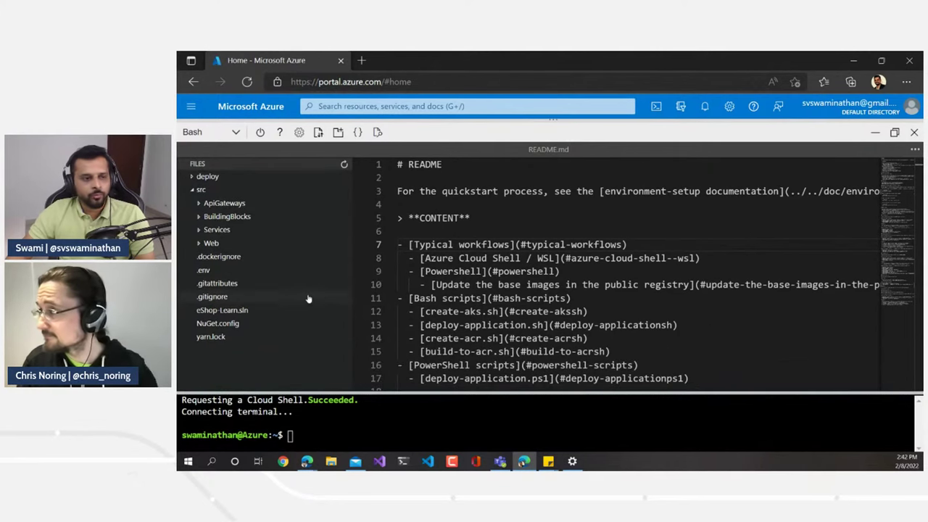
pyautogui.click(193, 190)
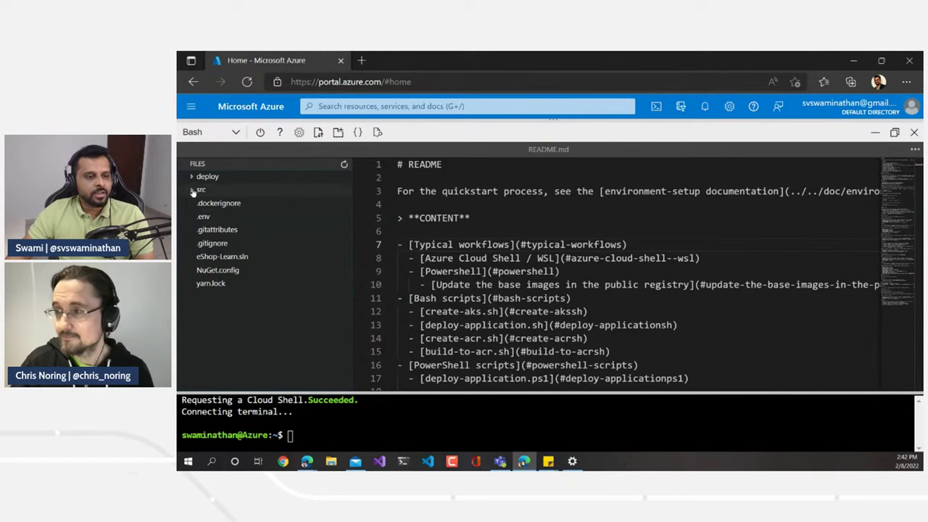
pyautogui.click(193, 190)
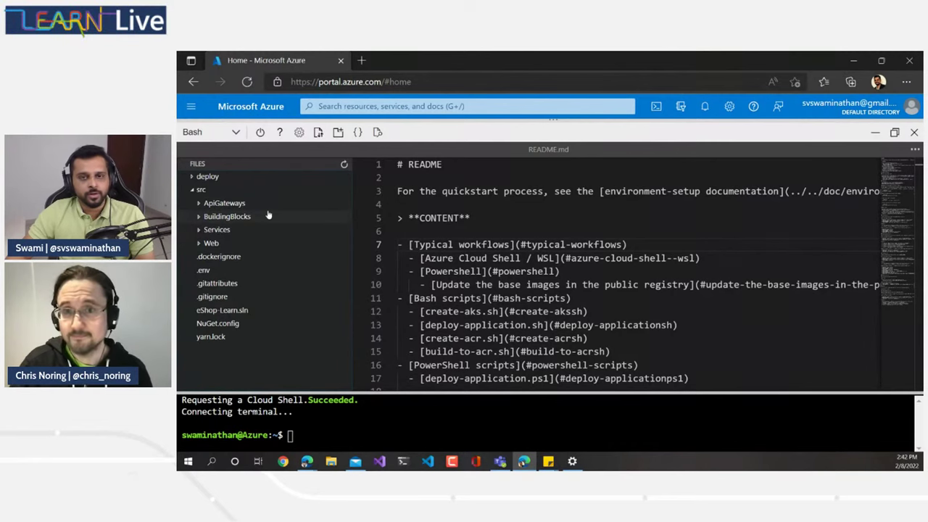
# Step: Inspect the ApiGateways, BuildingBlocks and Services folders in the src tree
pyautogui.click(201, 206)
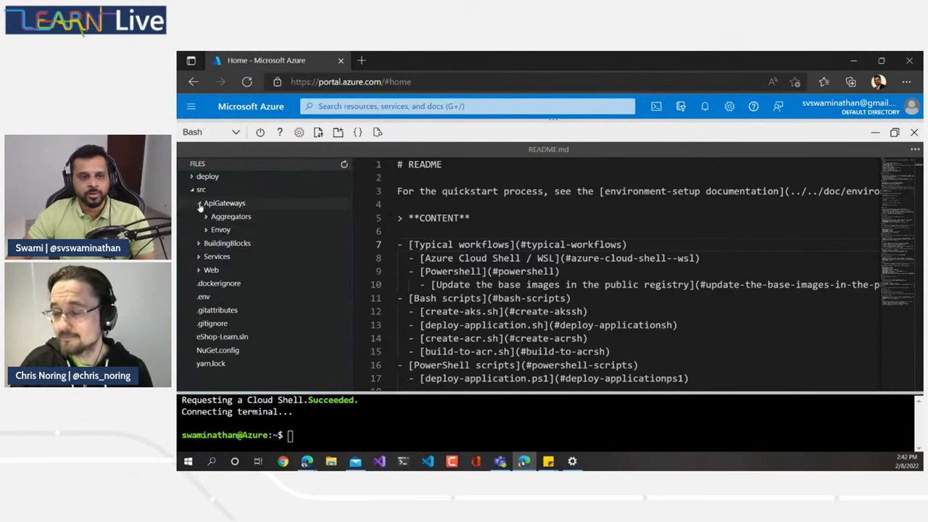
pyautogui.click(199, 206)
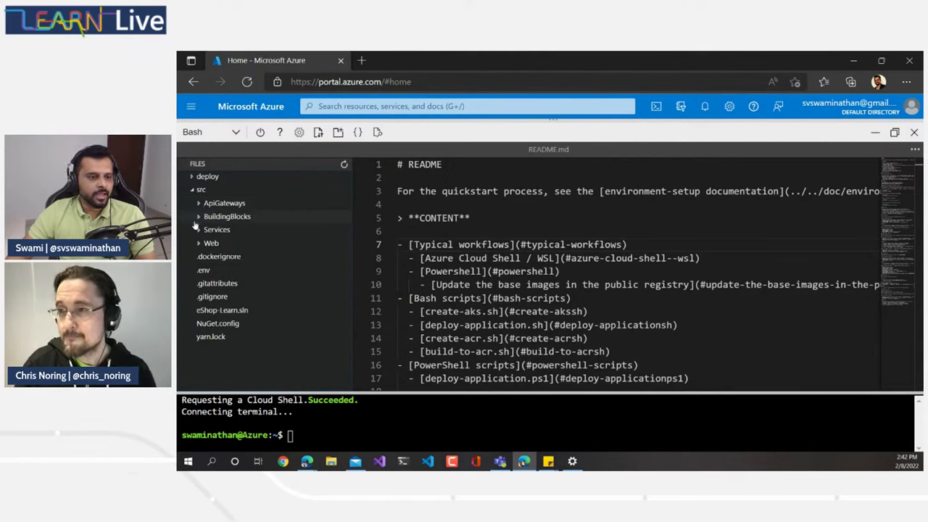
pyautogui.click(198, 217)
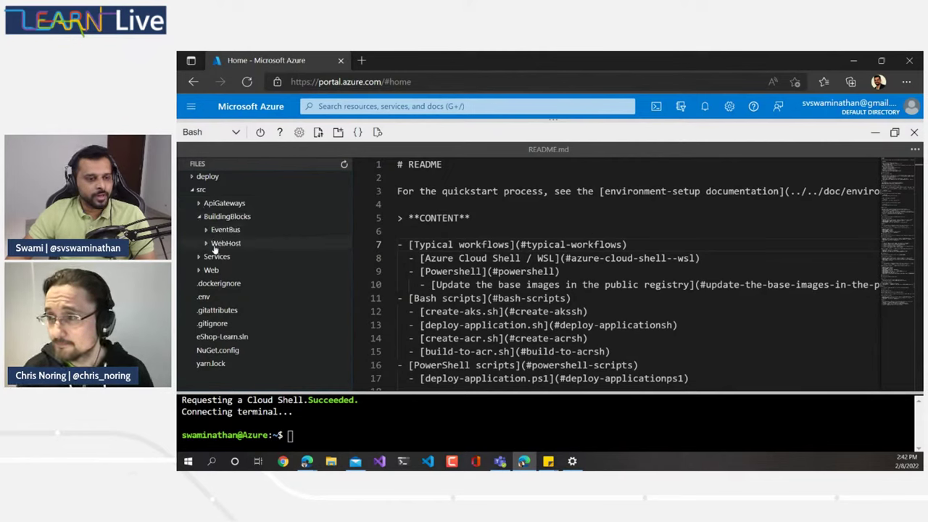
pyautogui.click(198, 216)
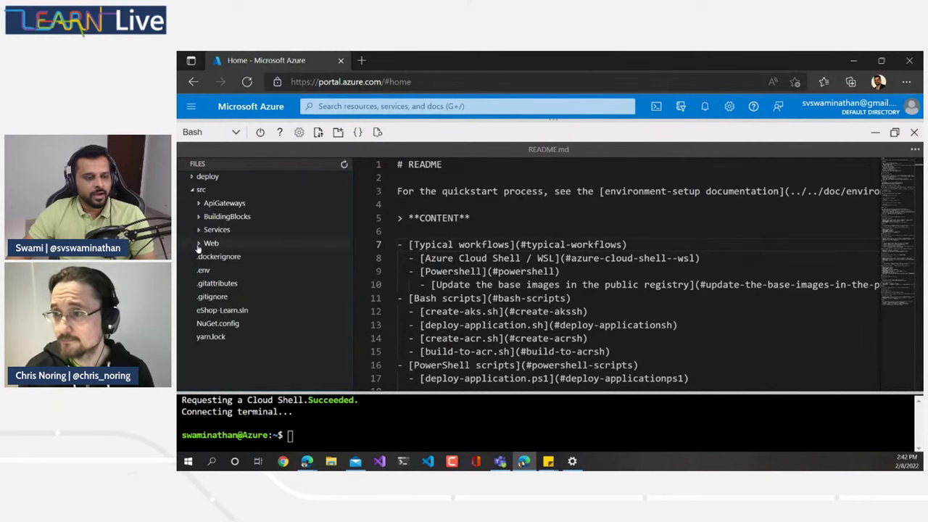
pyautogui.click(199, 230)
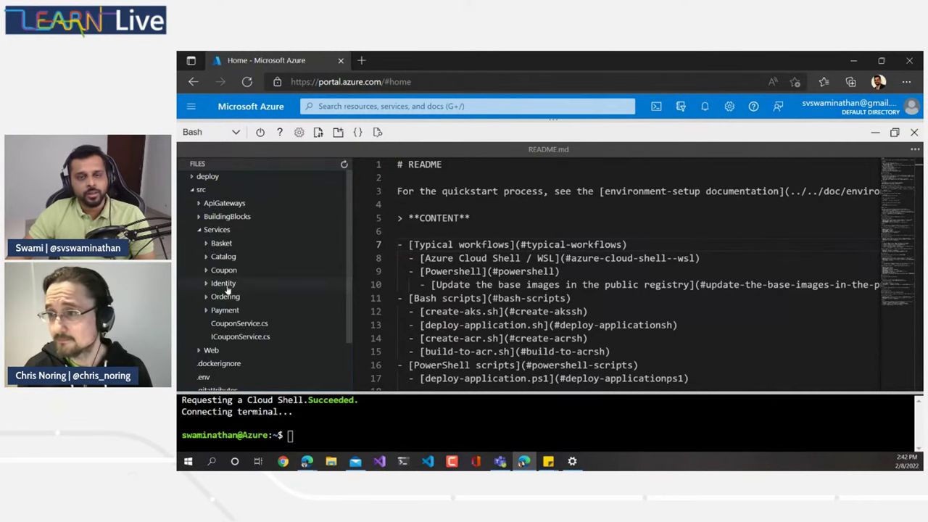
pyautogui.click(199, 230)
# Step: Browse the Web folder's WebSPA and its Client subfolder, leaving WebSPA and WebStatus listed
pyautogui.click(199, 243)
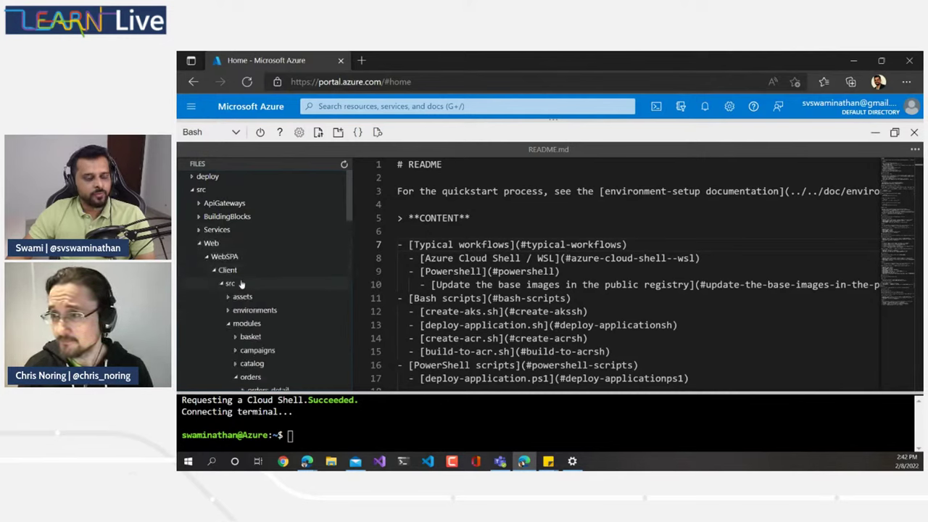
pyautogui.click(207, 257)
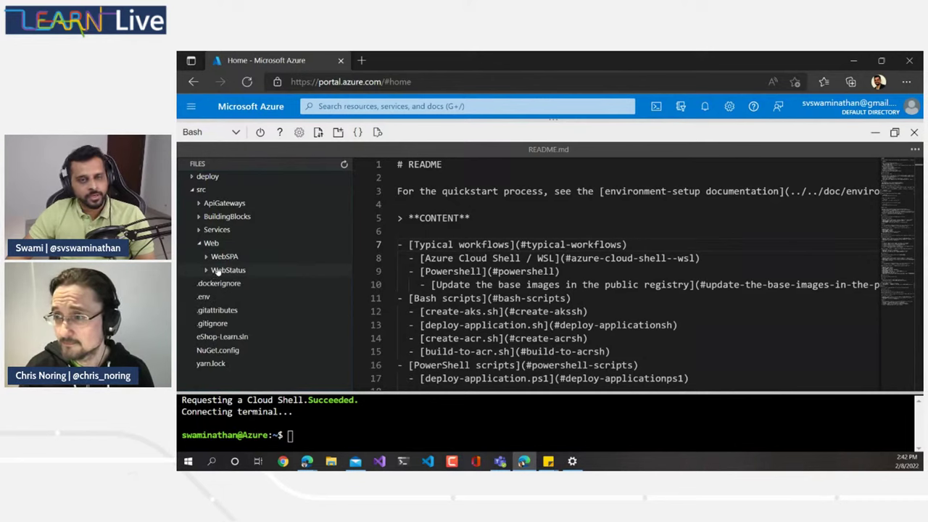
pyautogui.click(206, 258)
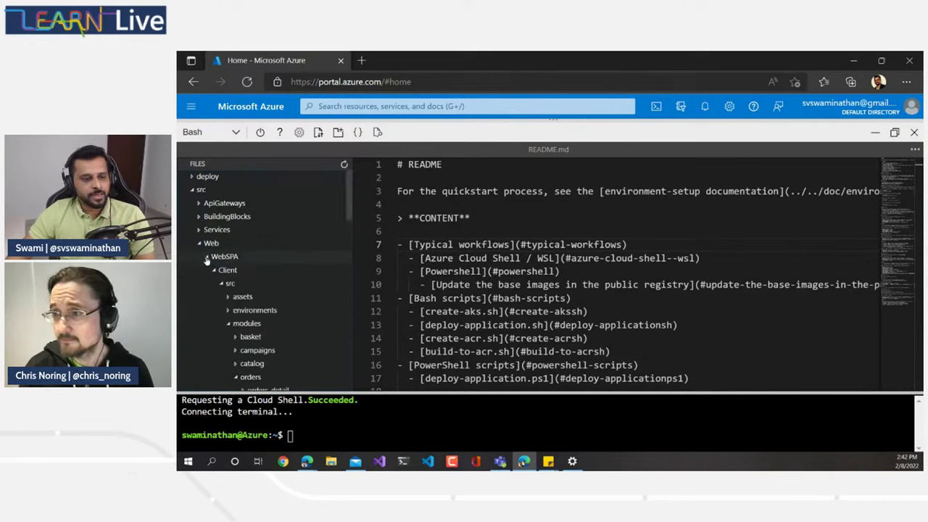
pyautogui.click(214, 271)
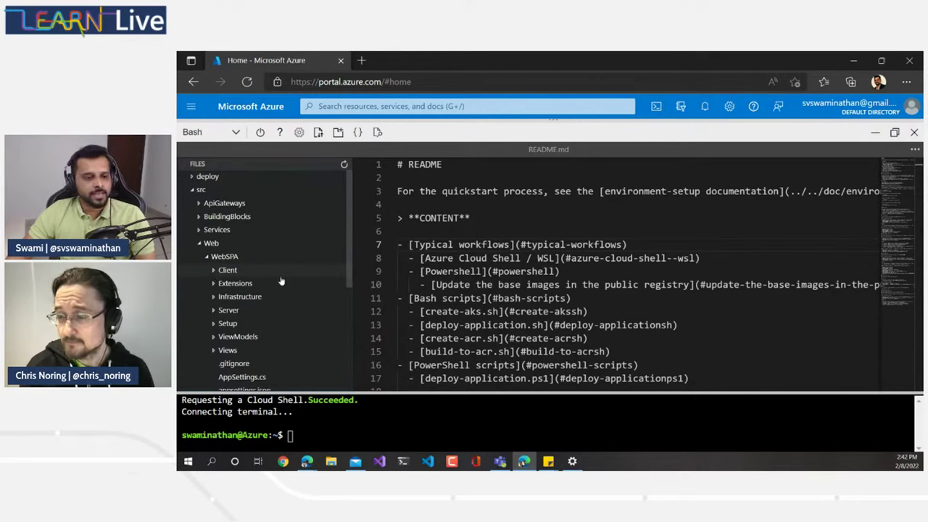
pyautogui.scroll(-1, 267, 296)
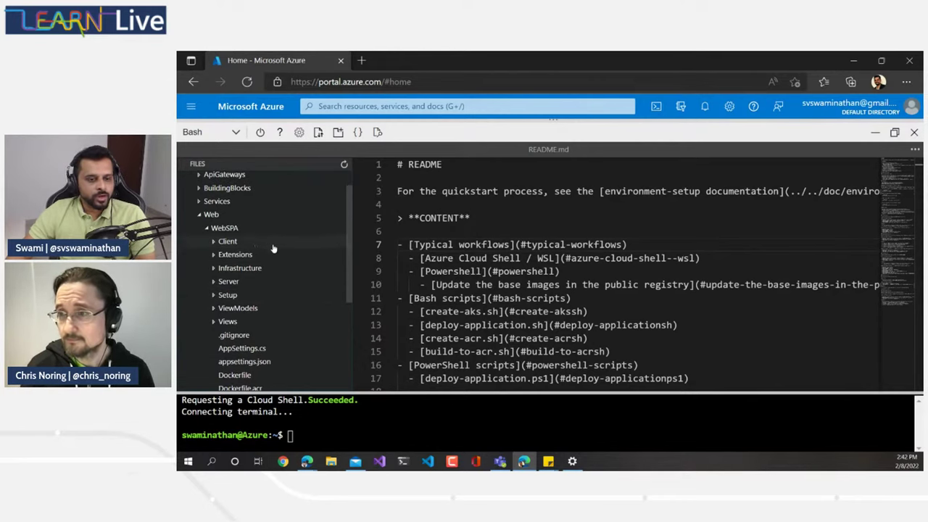
pyautogui.click(207, 227)
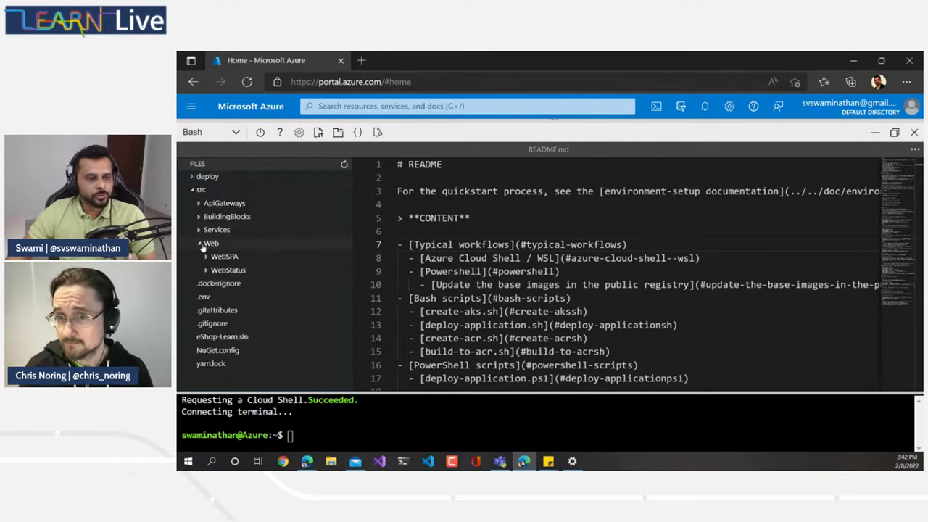